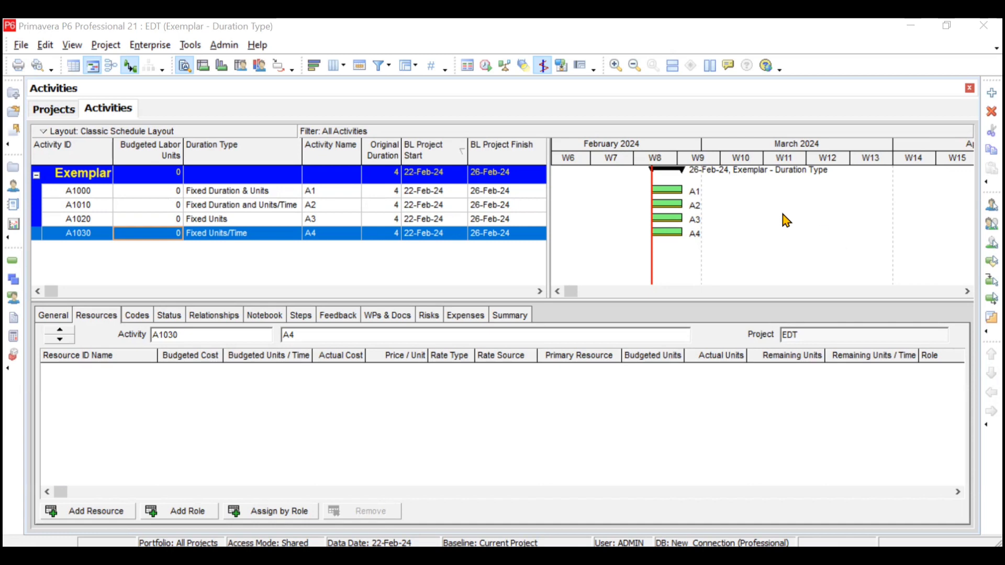
Examine the duration type of each activity from A1000 to A1030 in the Exemplar project.
left_click(288, 192)
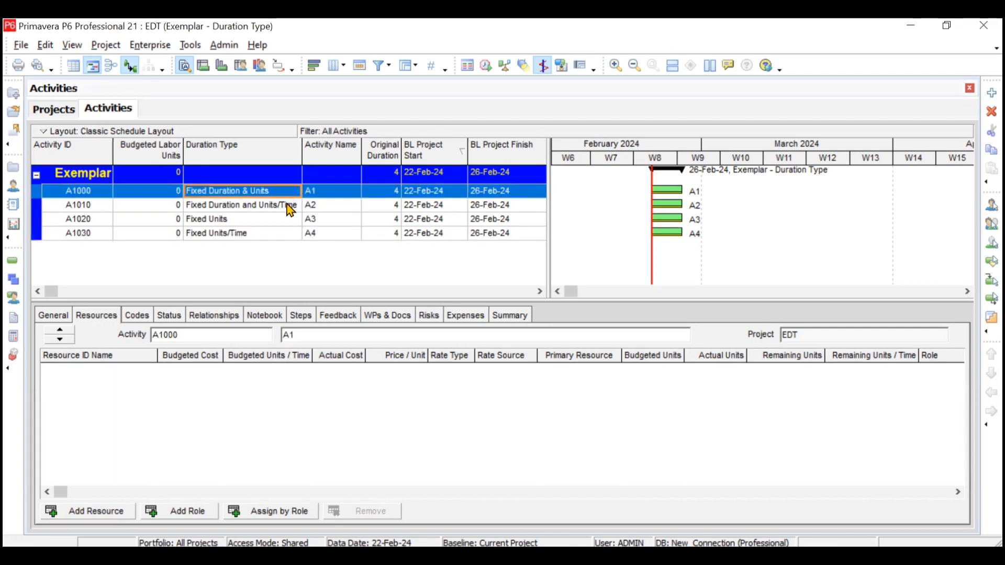
left_click(288, 206)
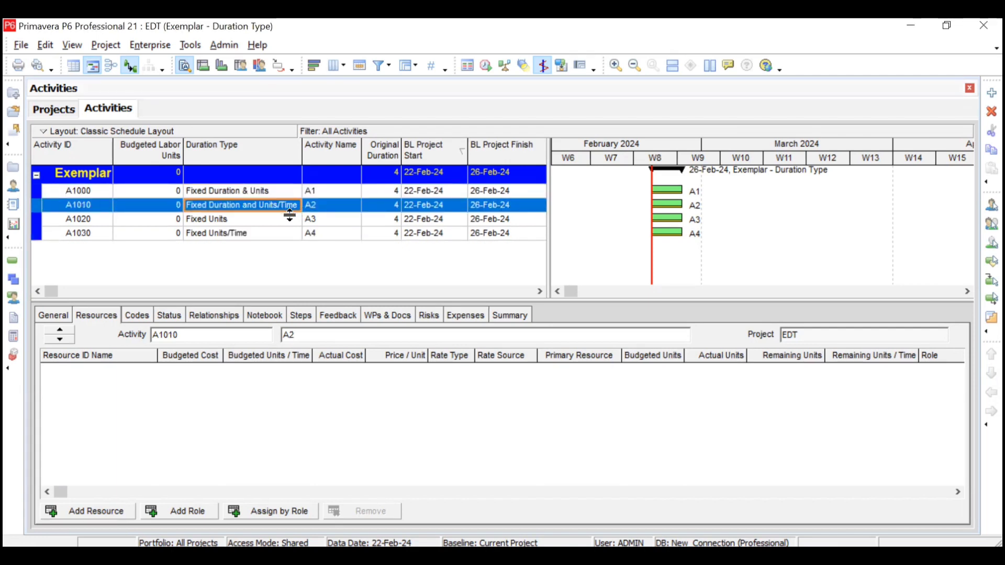
left_click(286, 220)
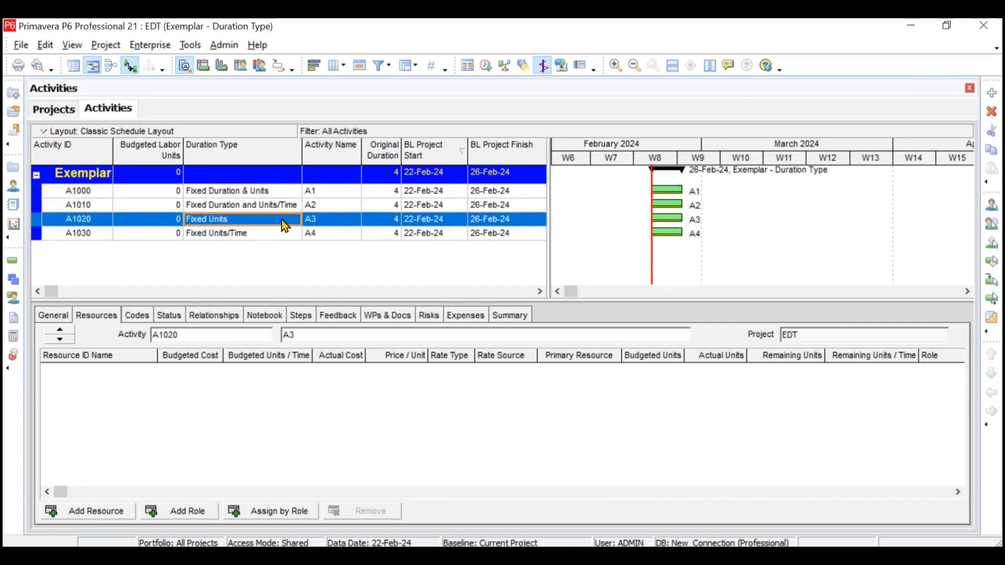
left_click(279, 234)
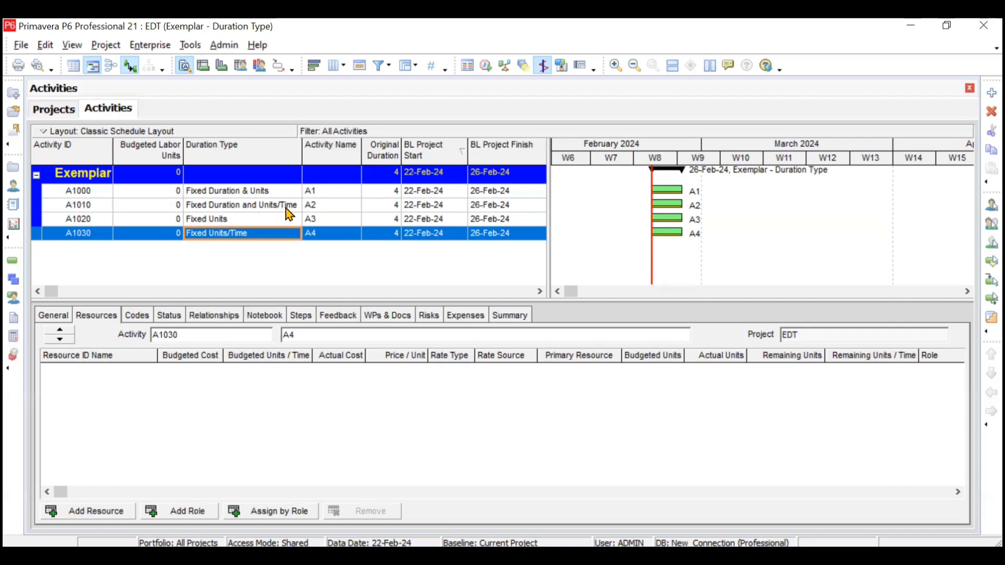
left_click(287, 207)
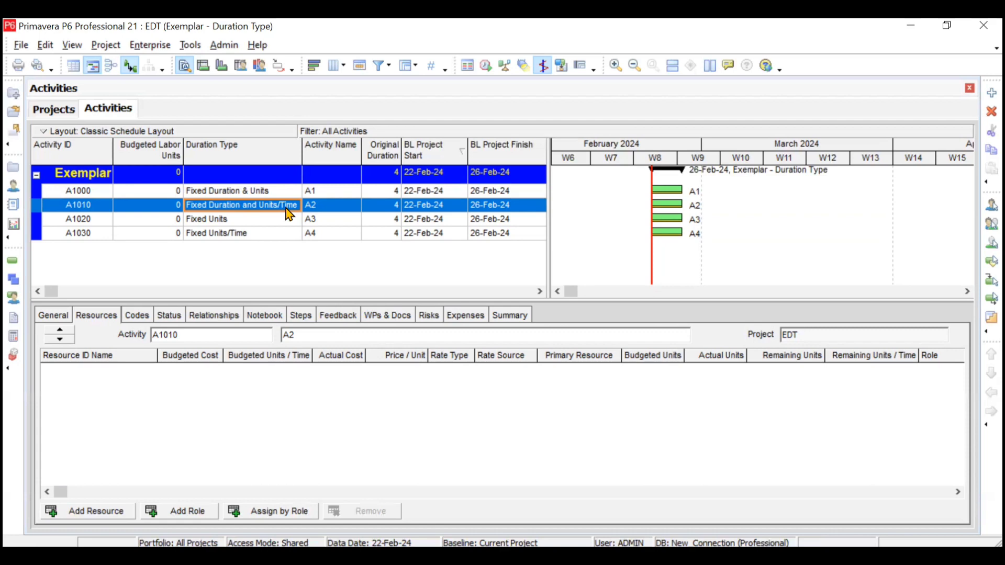
left_click(289, 224)
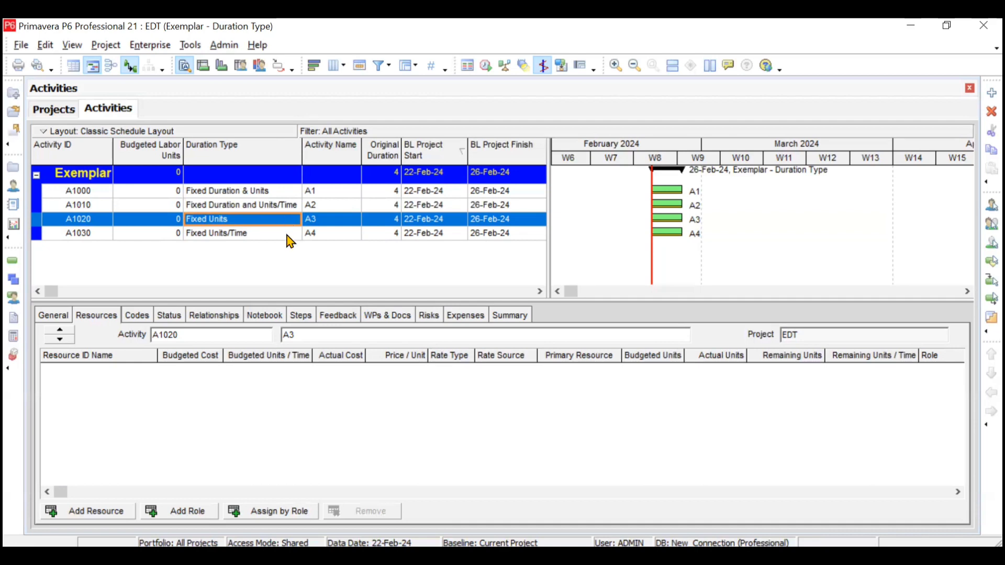
left_click(290, 240)
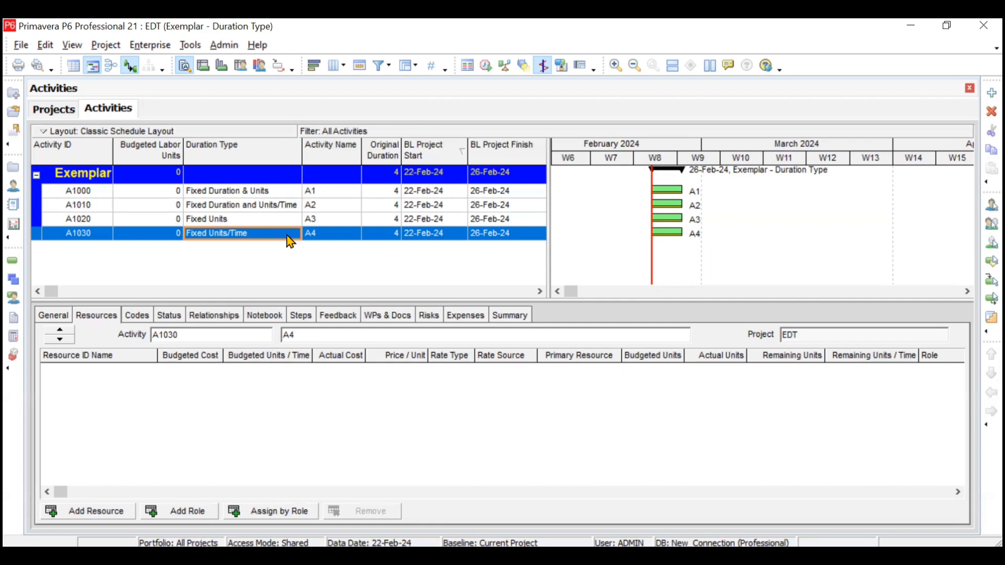
Assign the Mason labor resource to activity A1000, which uses Fixed Duration & Units, and close the resource assignment dialog.
left_click(283, 194)
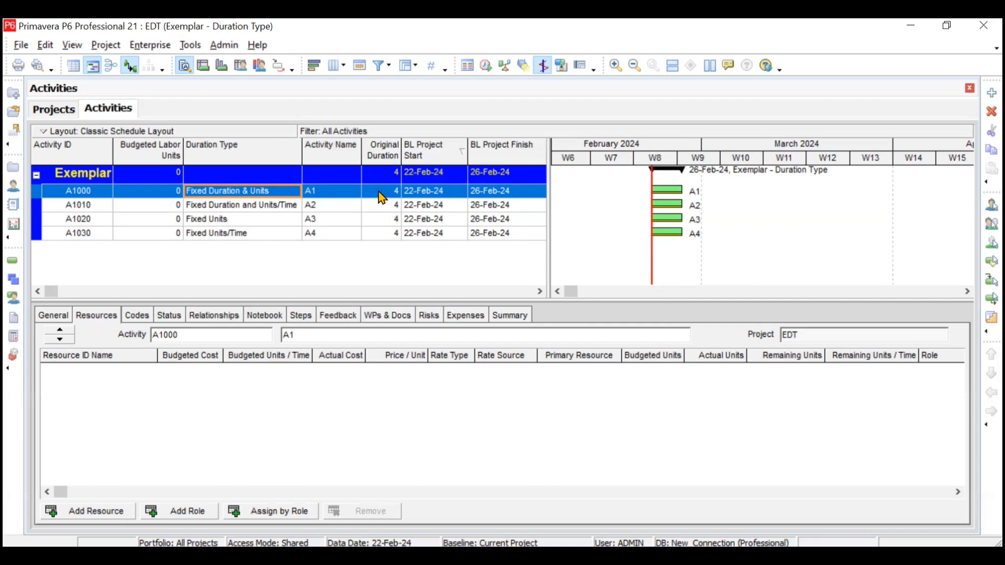
left_click(112, 512)
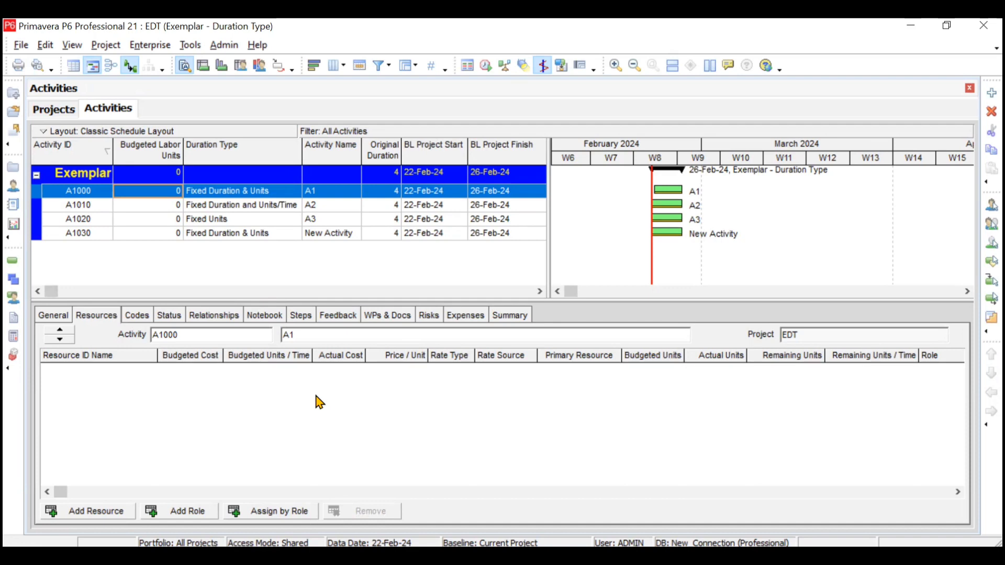
left_click(119, 519)
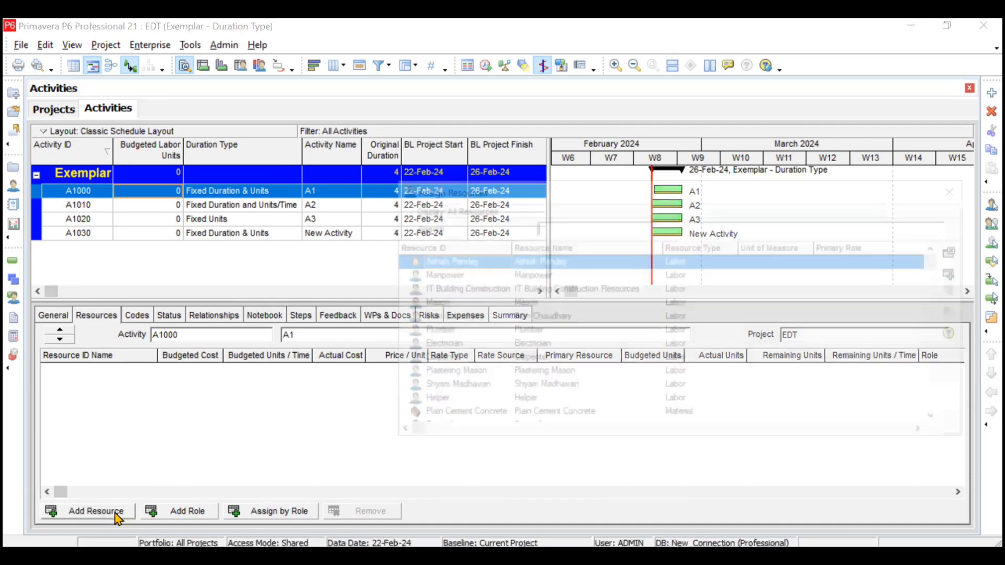
left_click(508, 304)
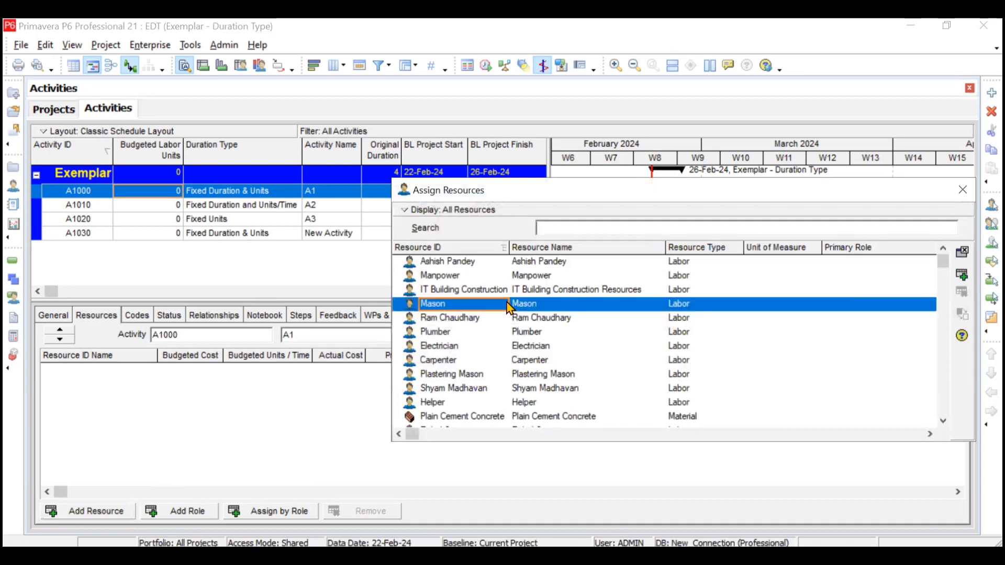
left_click(962, 276)
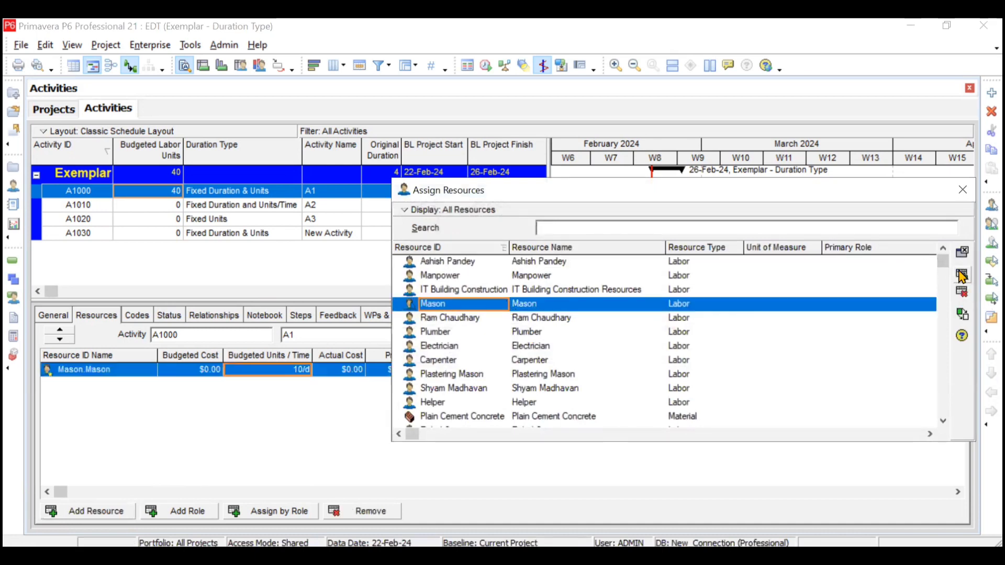
left_click(963, 189)
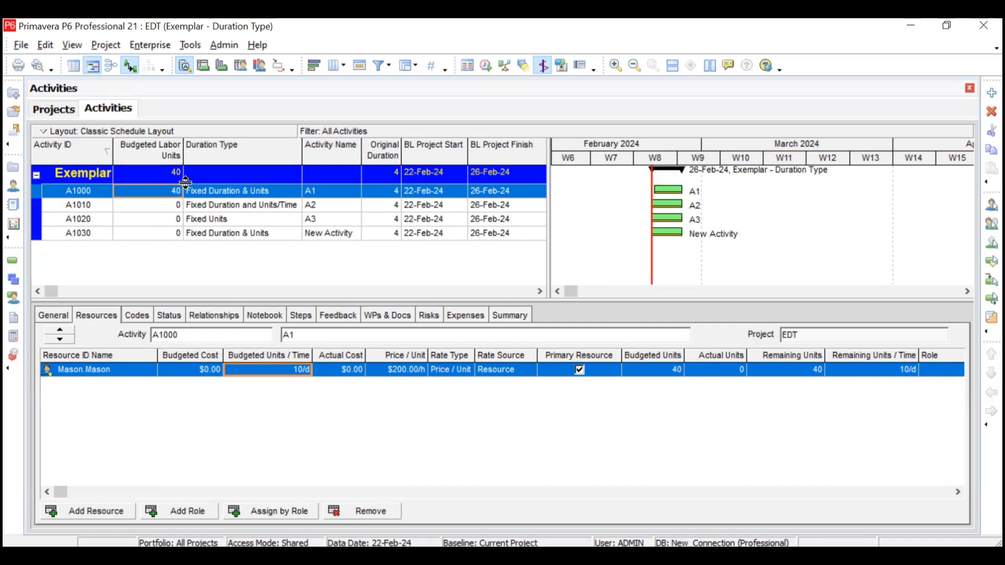
Assign the Helper labor resource to activity A1000 alongside Mason, and close the resource assignment dialog.
left_click(112, 516)
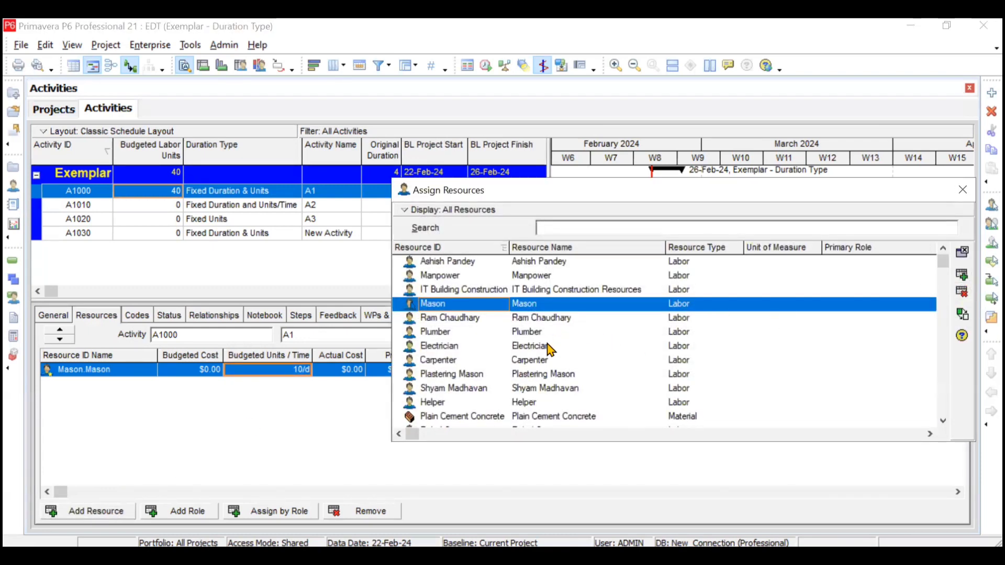
left_click(545, 362)
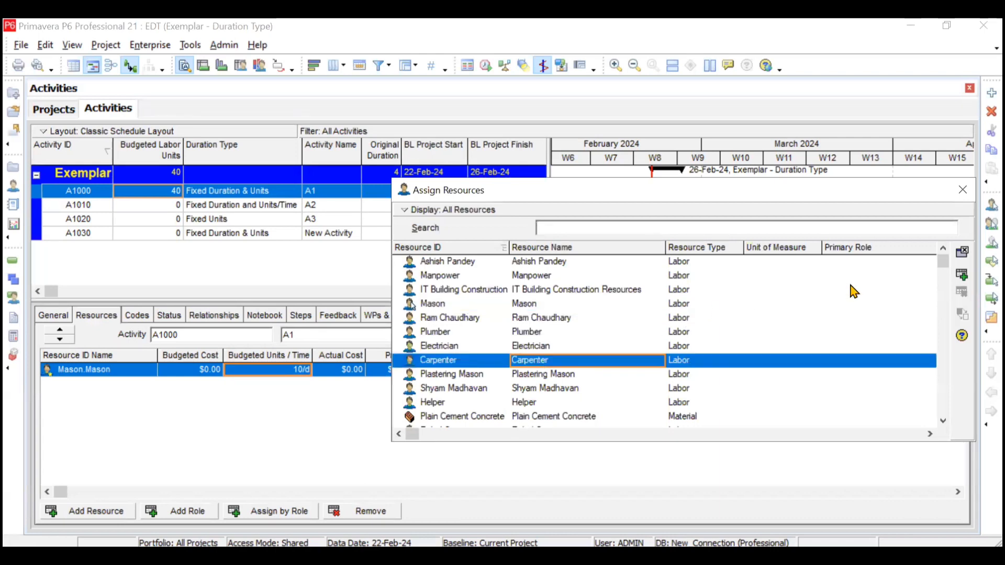
left_click(593, 402)
left_click(962, 274)
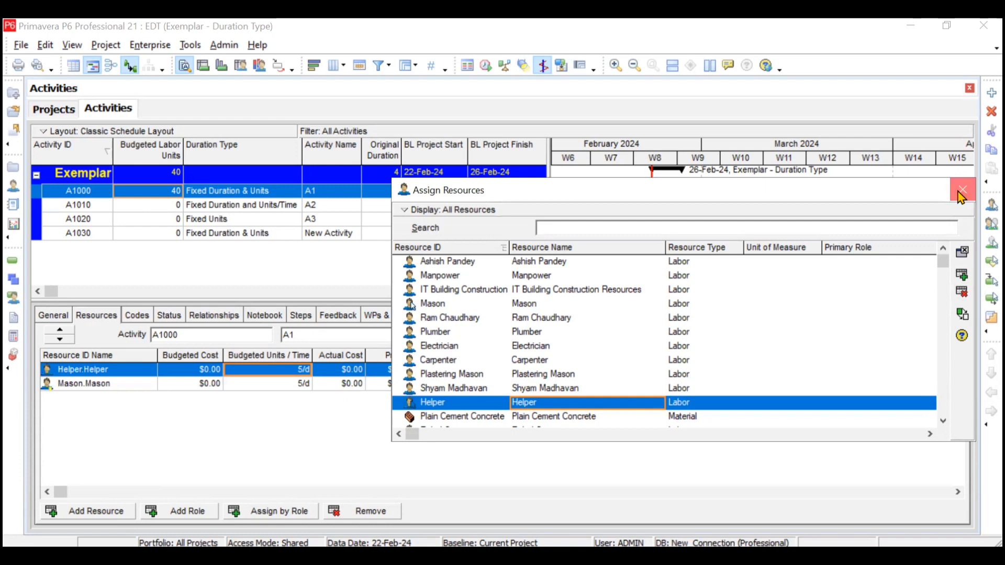
left_click(963, 189)
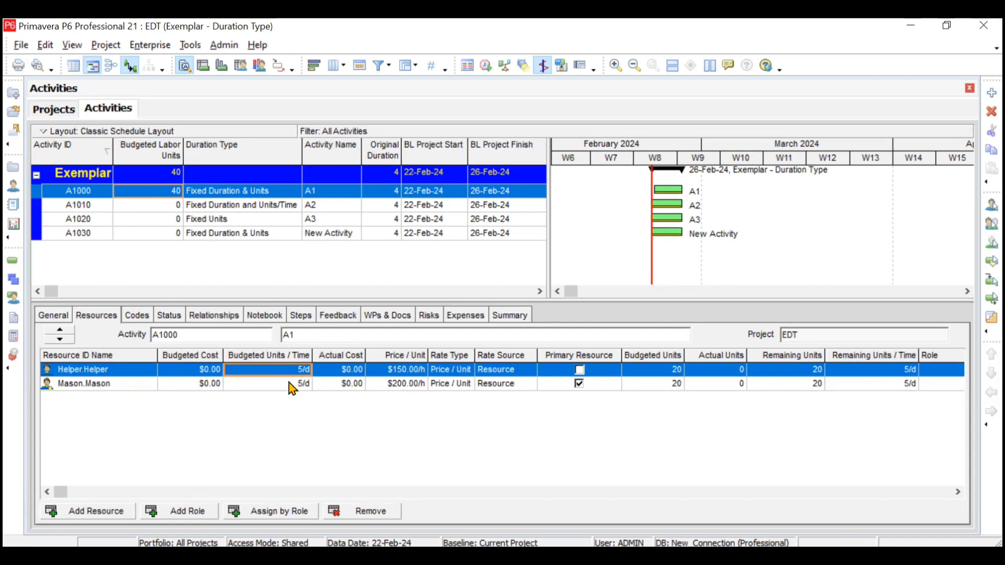
Assign Carpenter as the third labor resource on activity A1000, and close the resource assignment dialog.
left_click(113, 511)
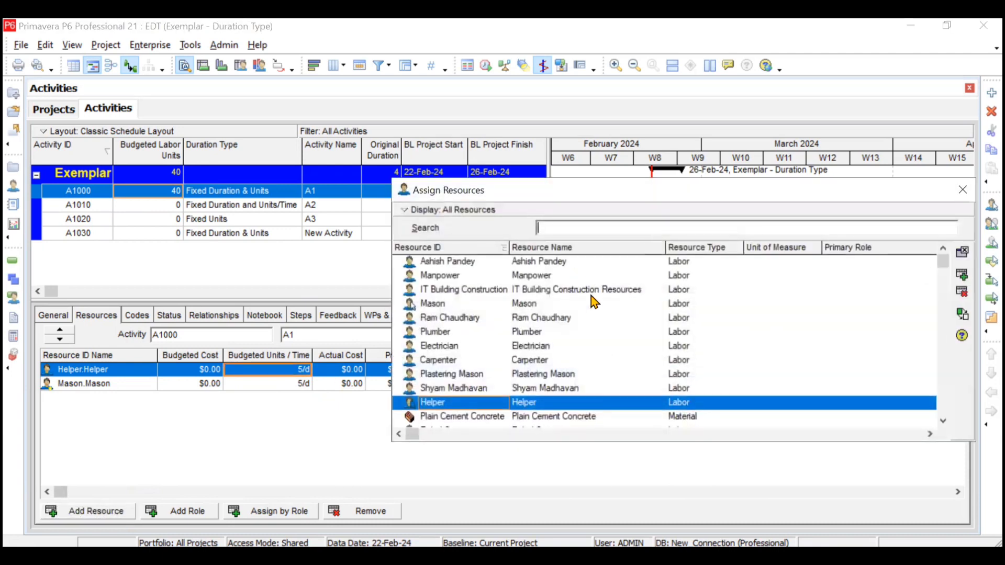
left_click(532, 361)
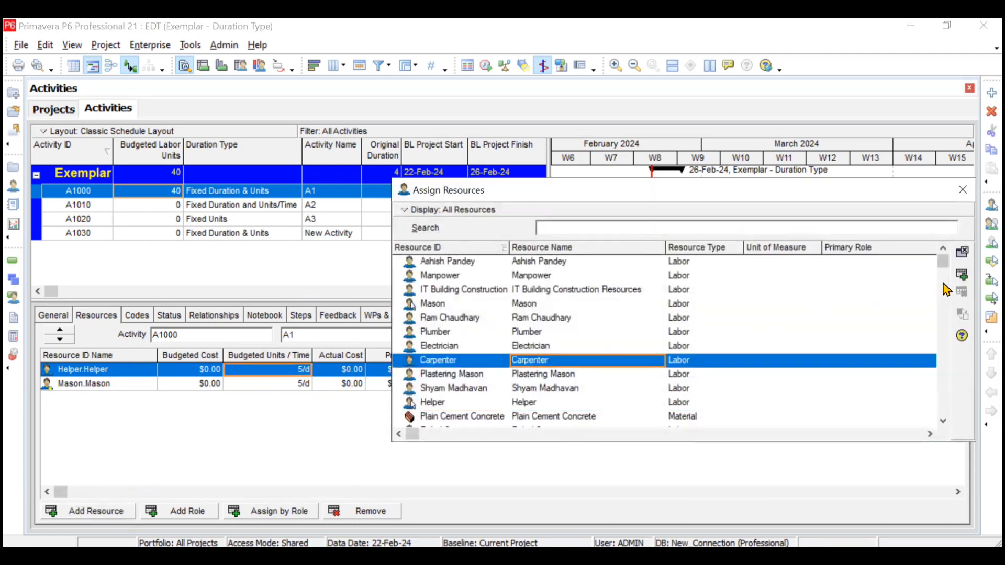
left_click(963, 275)
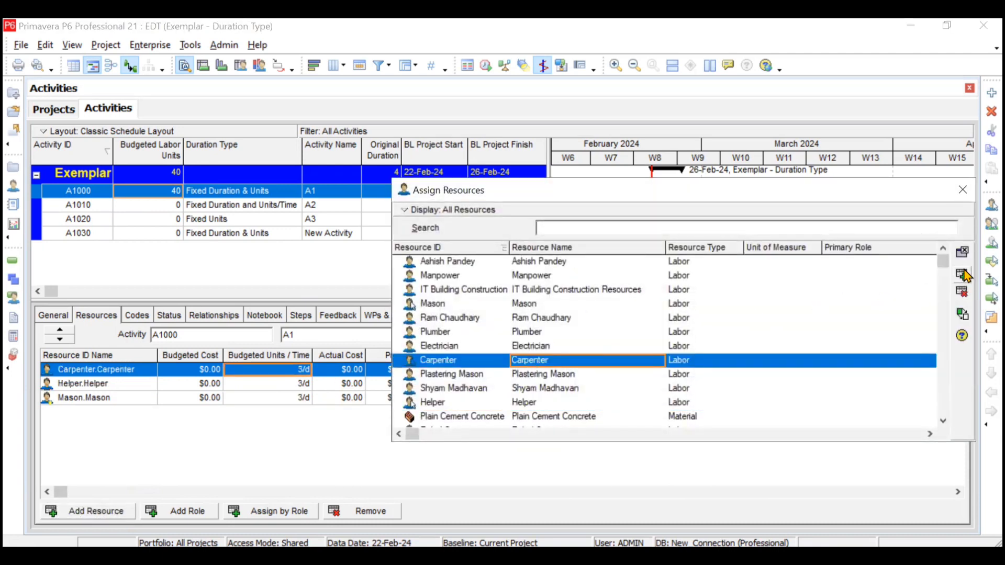
left_click(967, 195)
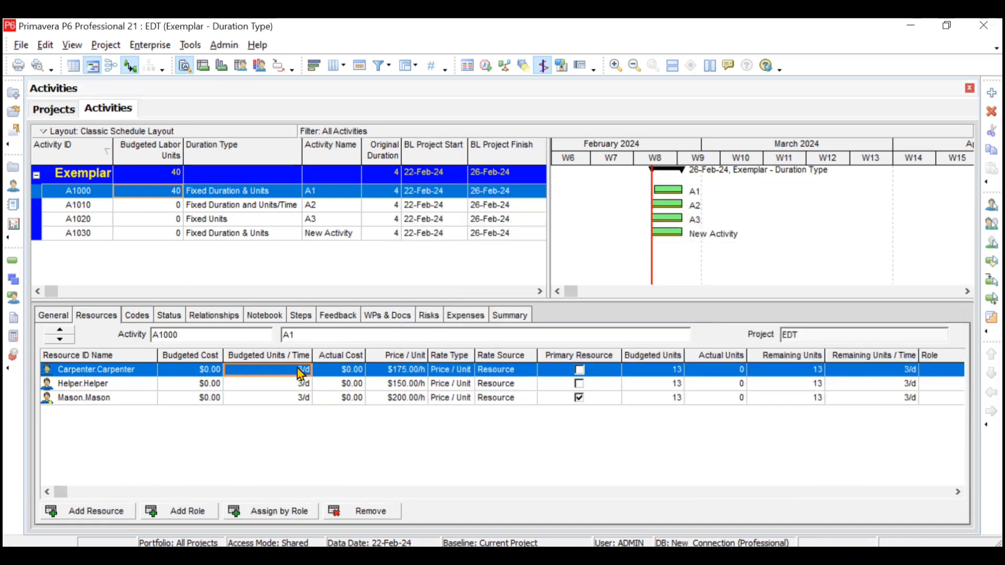
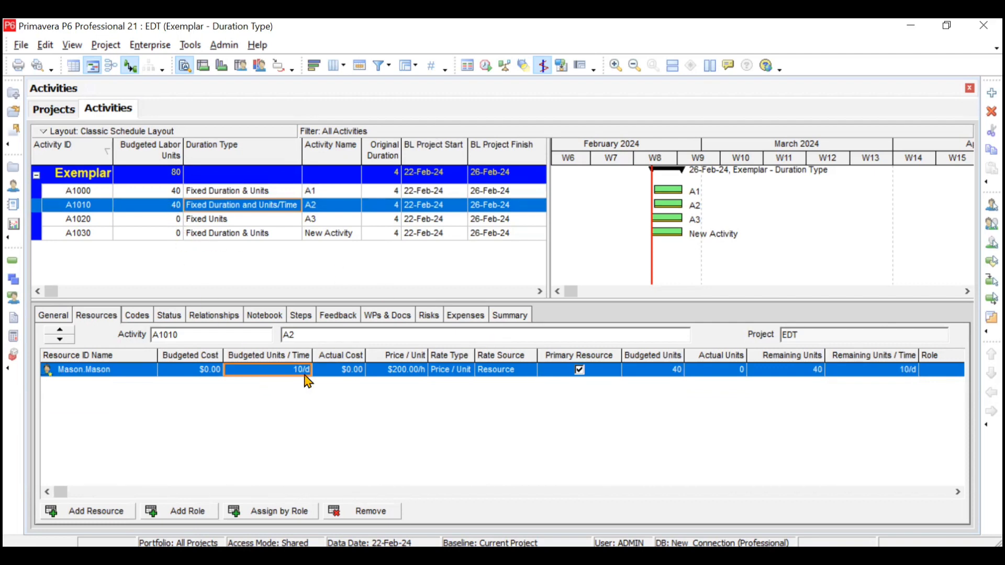
Assign the Helper resource to activity A1010, which uses Fixed Duration and Units/Time, in addition to Mason, and close the dialog.
left_click(105, 511)
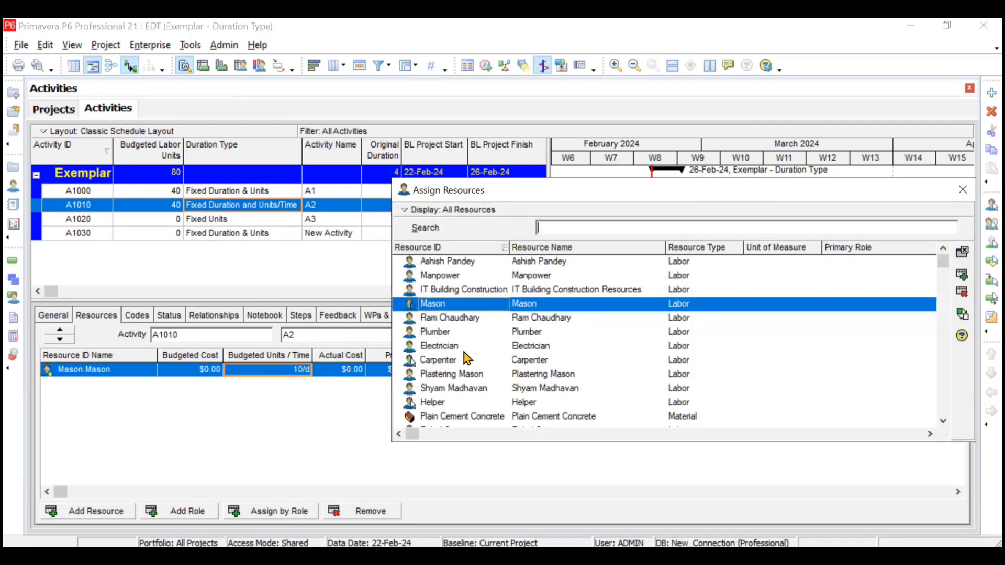
left_click(459, 404)
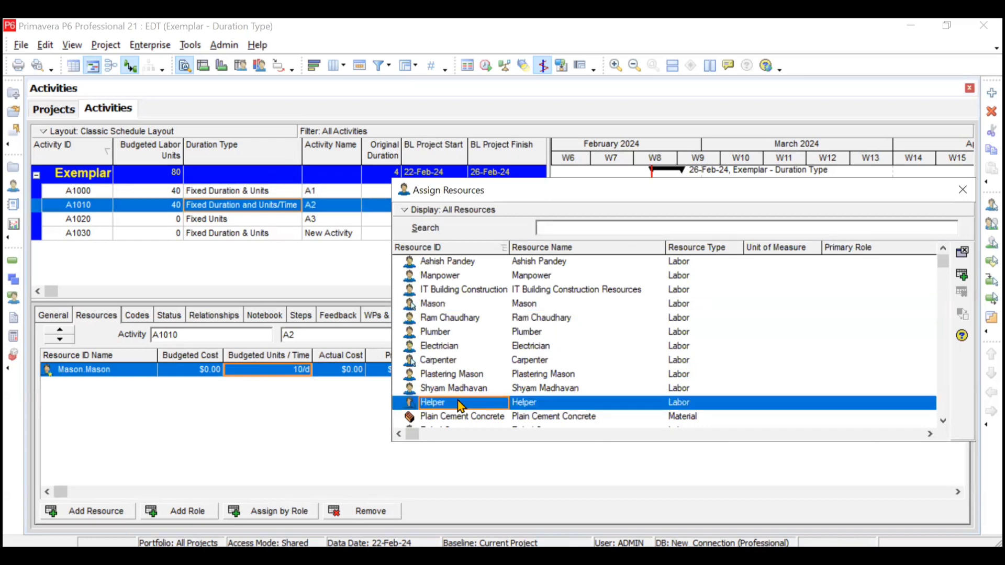
left_click(963, 277)
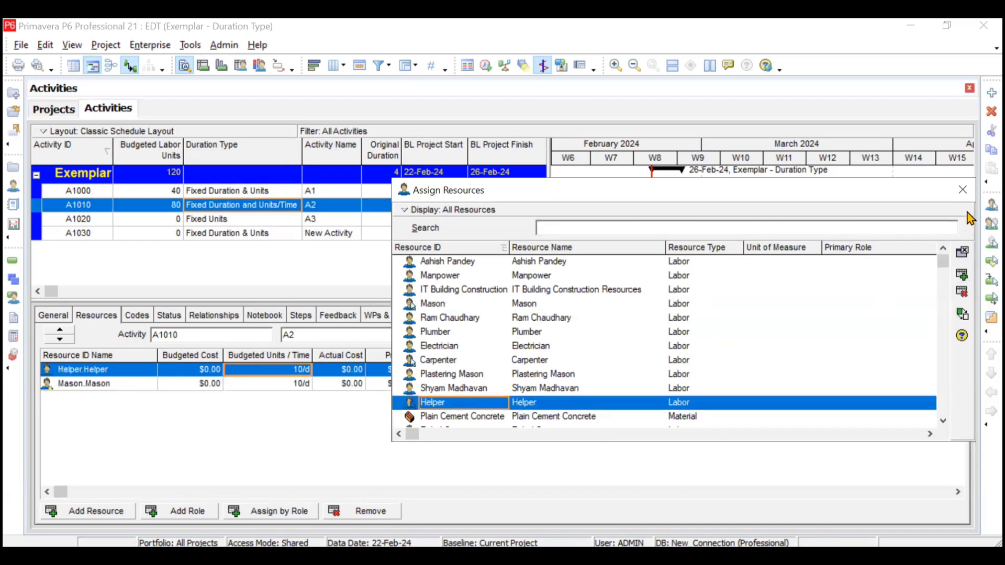
left_click(963, 190)
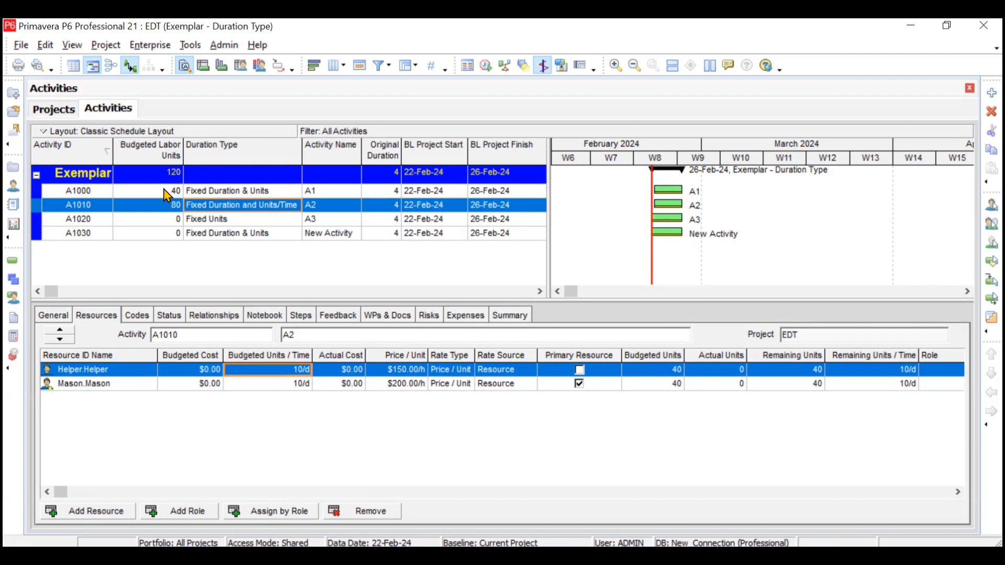
Assign the Mason labor resource to the Fixed Units activity A1020, and close the resource assignment dialog.
left_click(178, 221)
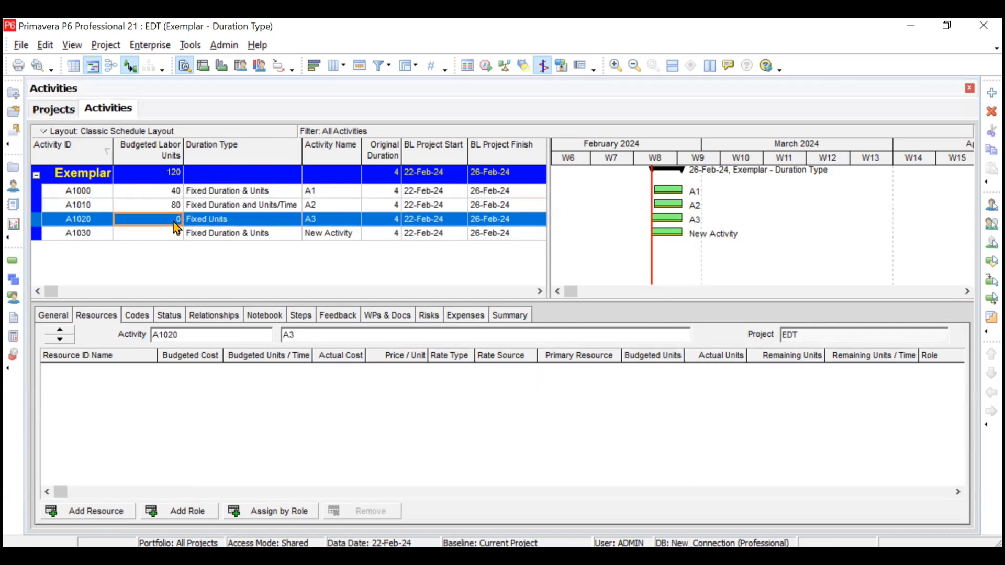
left_click(117, 511)
left_click(607, 304)
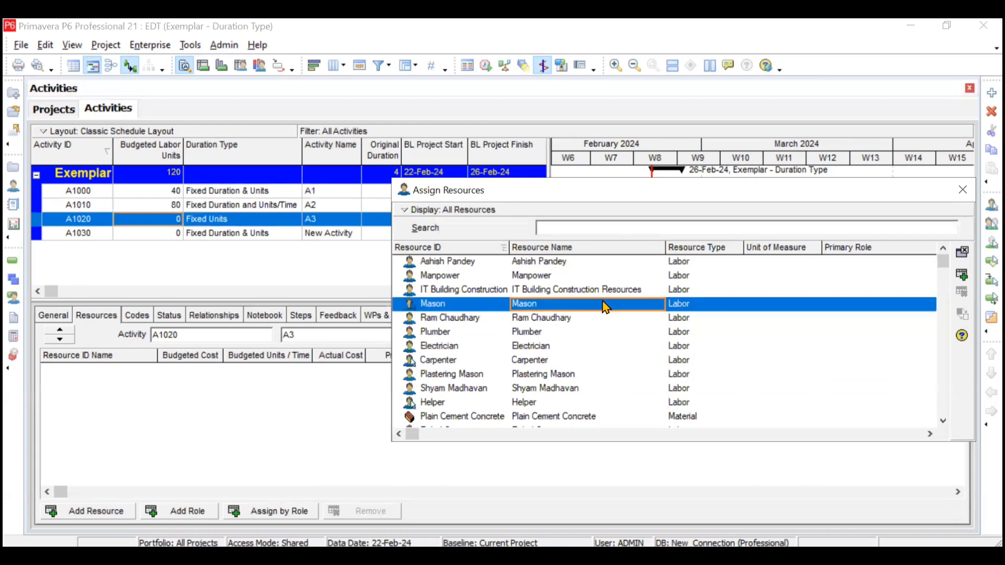
left_click(962, 274)
left_click(964, 189)
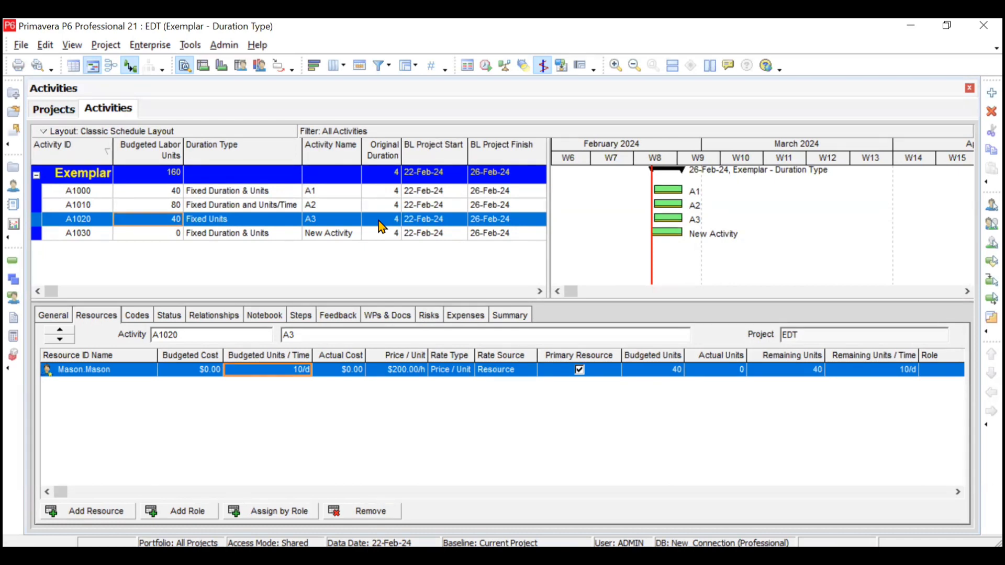
Assign Helper as the second labor resource on activity A1020, and close the resource assignment dialog.
left_click(125, 512)
left_click(495, 403)
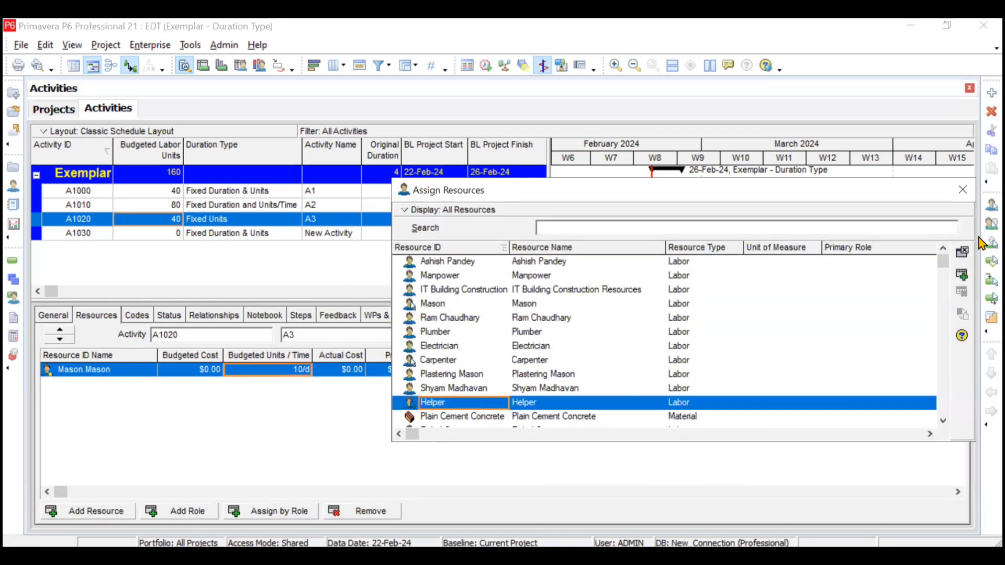
left_click(963, 275)
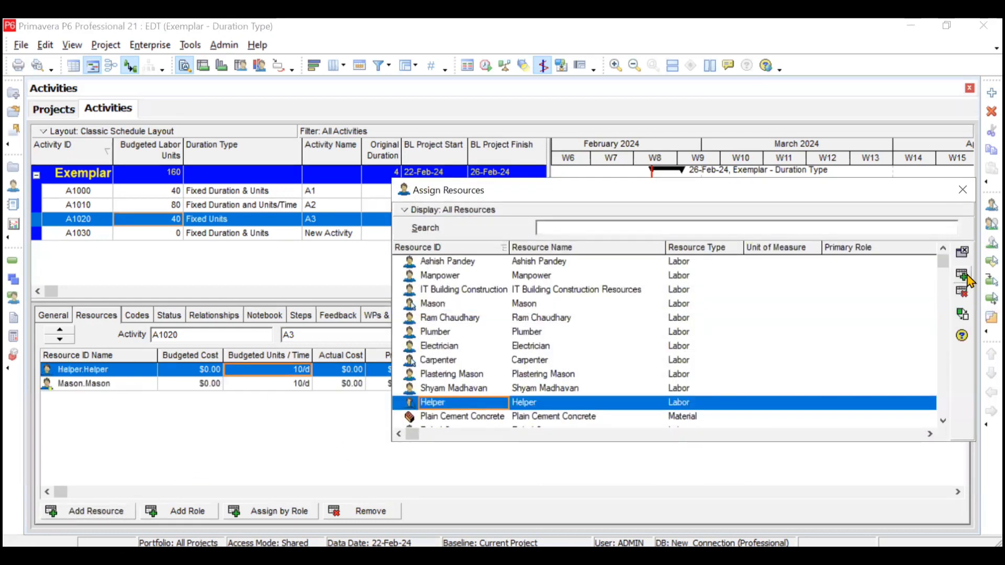
left_click(962, 189)
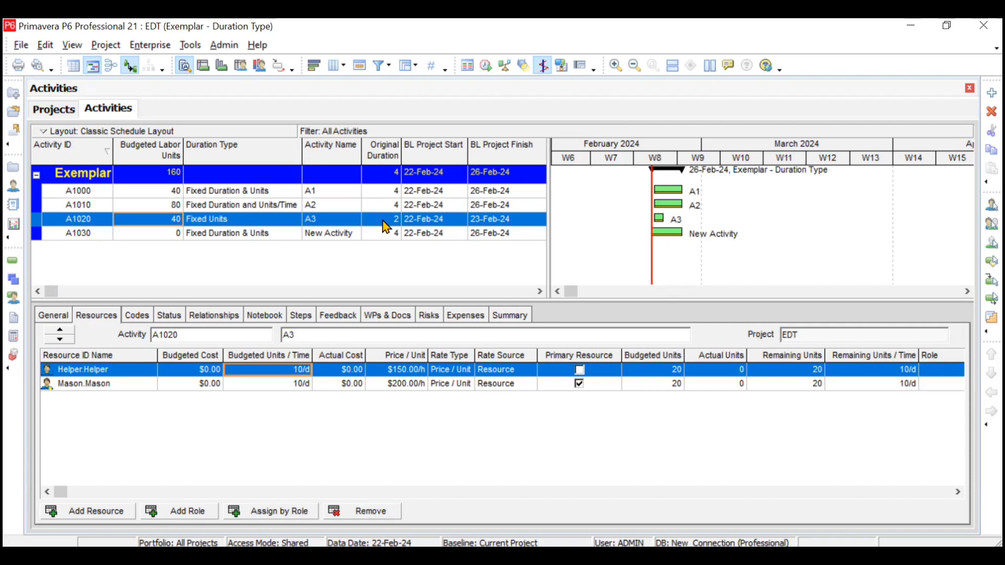
Change the duration type of activity A1030 to Fixed Units/Time.
left_click(258, 234)
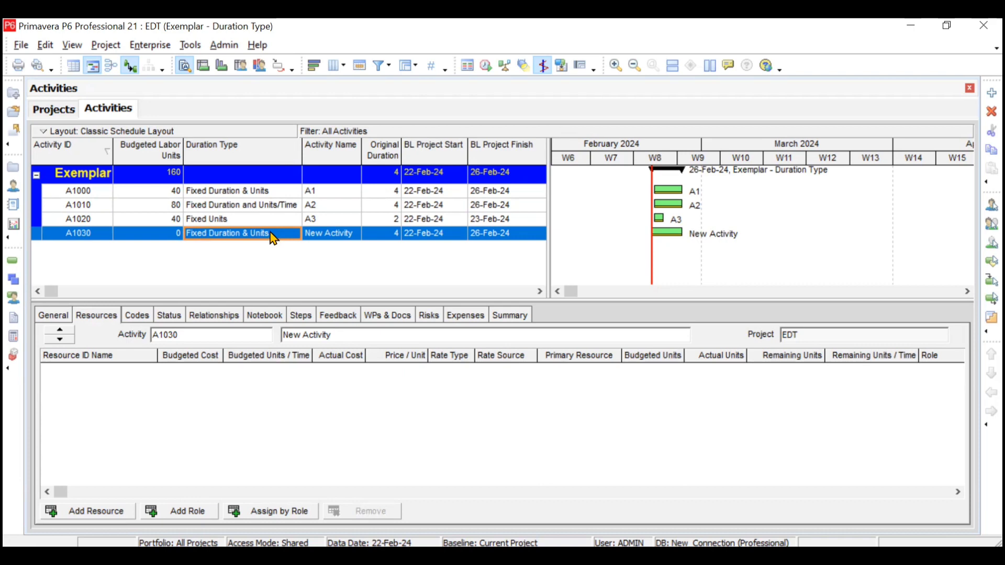
left_click(273, 239)
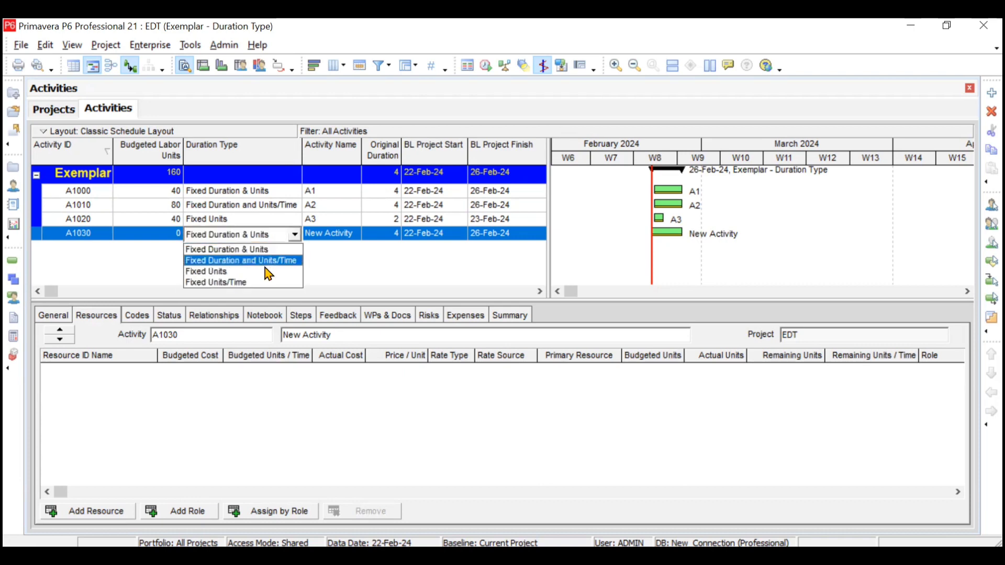
left_click(264, 285)
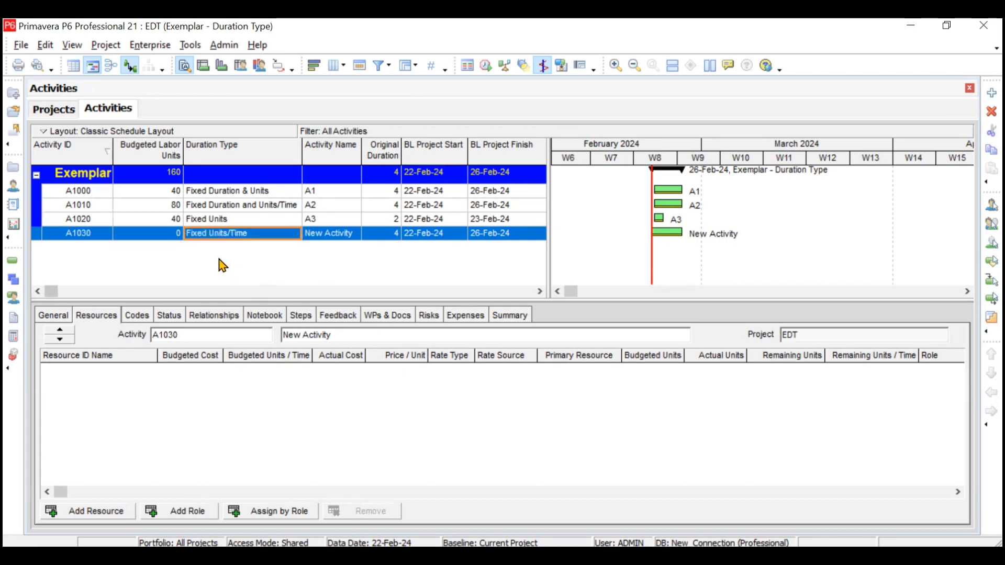
Assign the Mason labor resource to the Fixed Units/Time activity A1030, and close the resource assignment dialog.
left_click(123, 511)
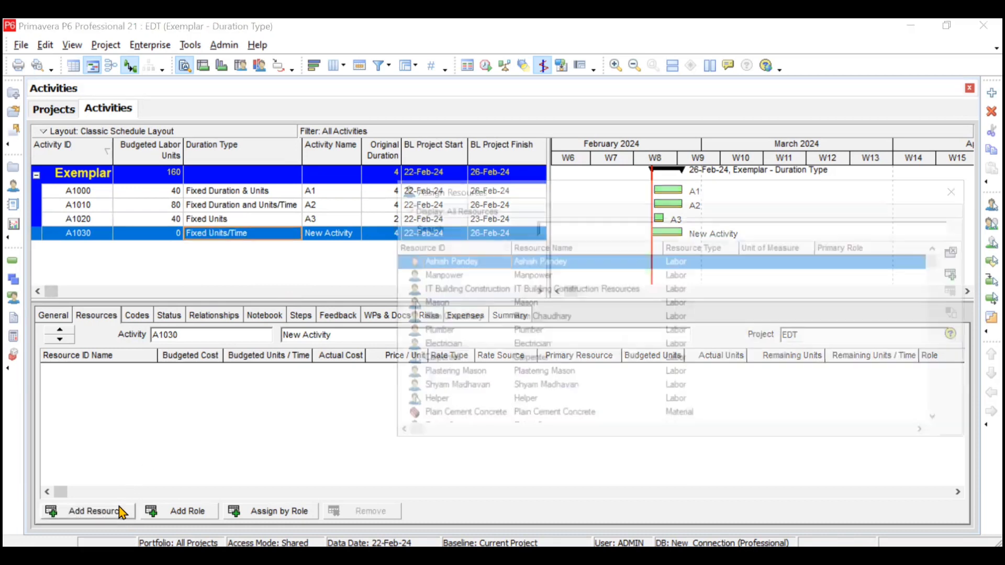
left_click(462, 306)
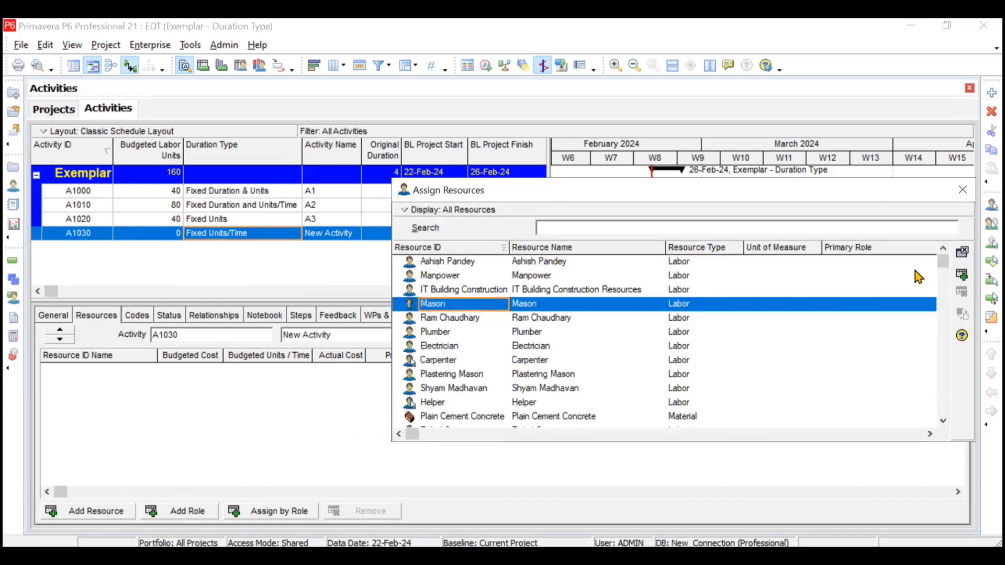
left_click(962, 274)
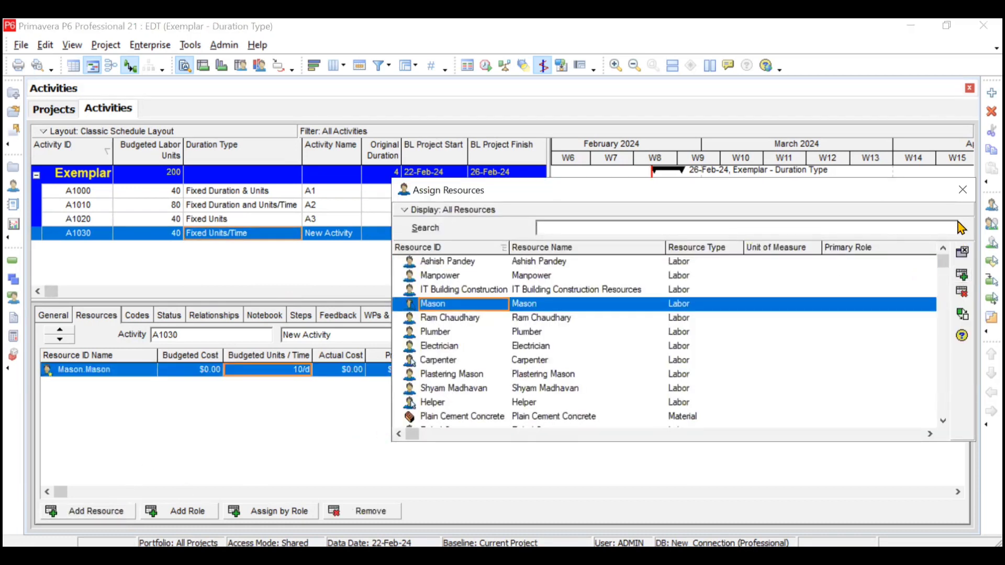
left_click(963, 190)
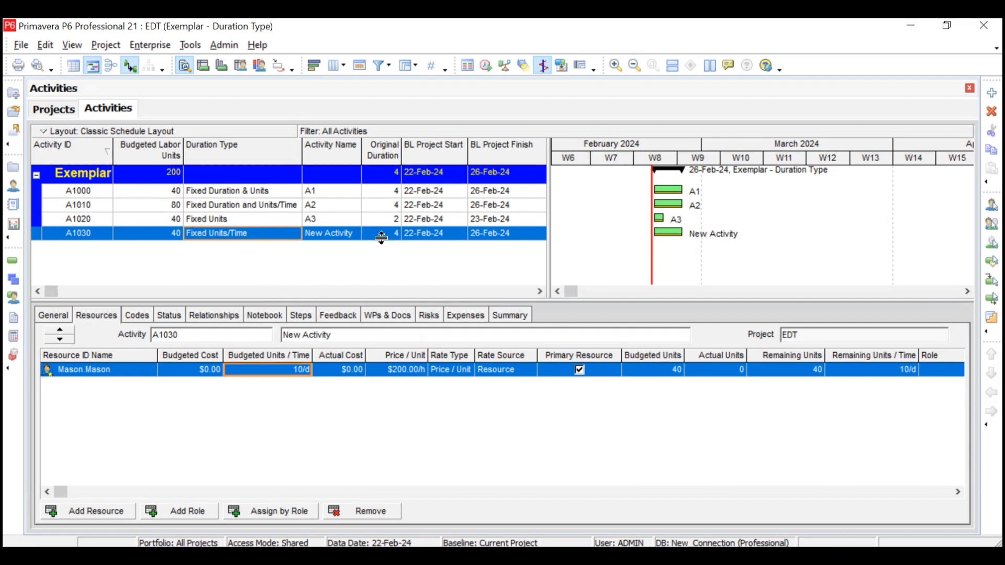
Add Helper as the second labor resource on activity A1030, and close the resource assignment dialog.
left_click(115, 511)
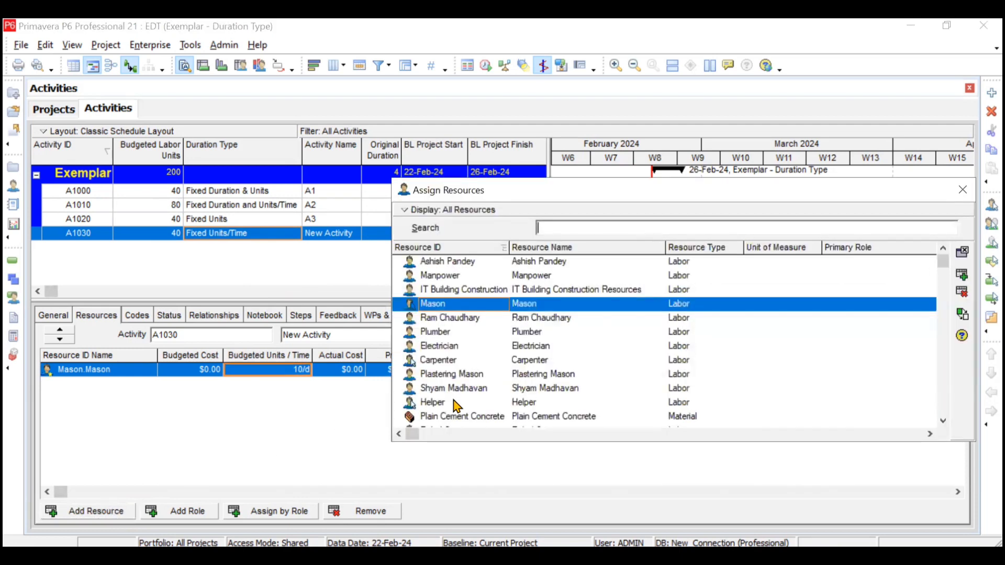
left_click(455, 403)
left_click(961, 277)
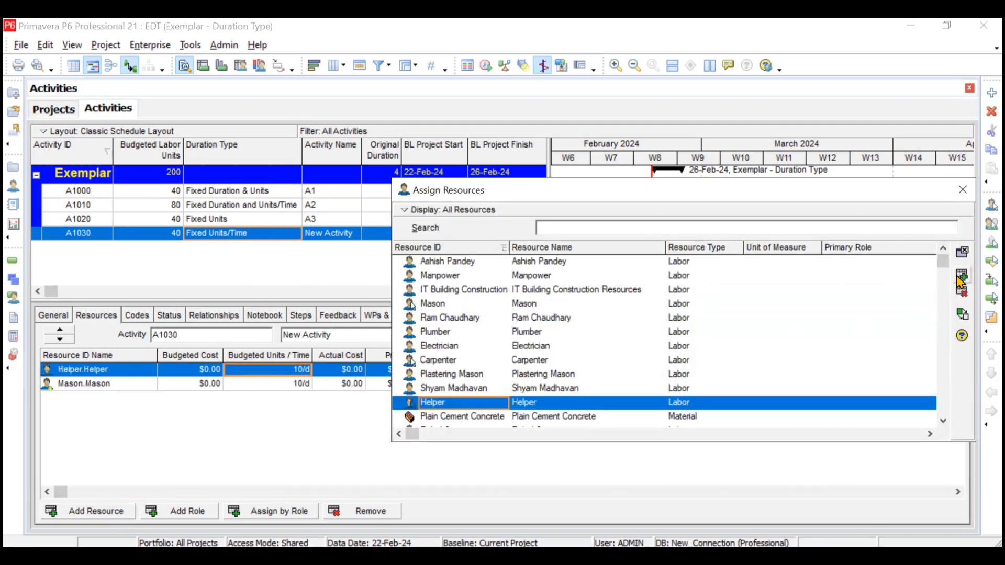
left_click(963, 189)
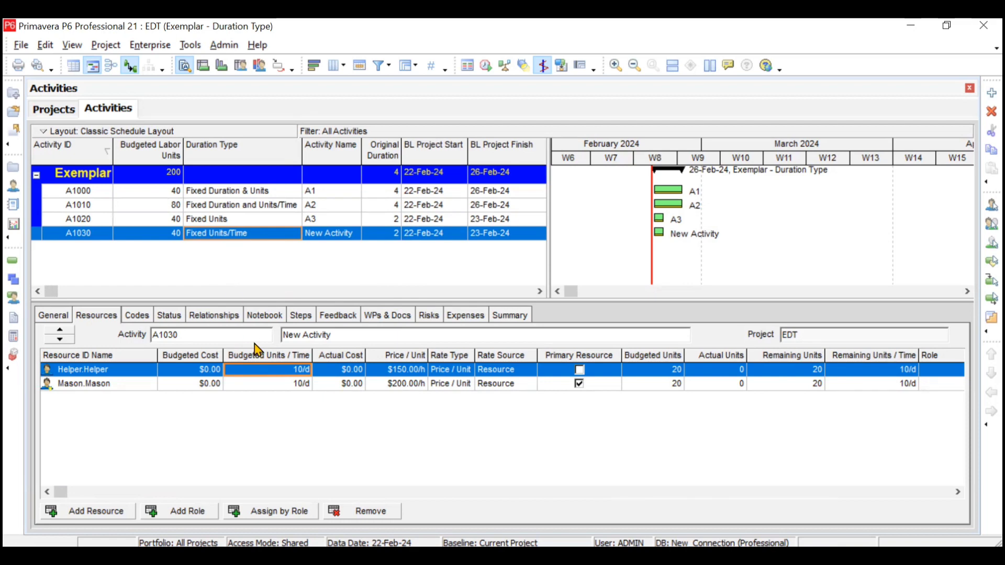
Set Helper's budgeted units per time to 20/d on the Fixed Units activity A1020.
left_click(246, 220)
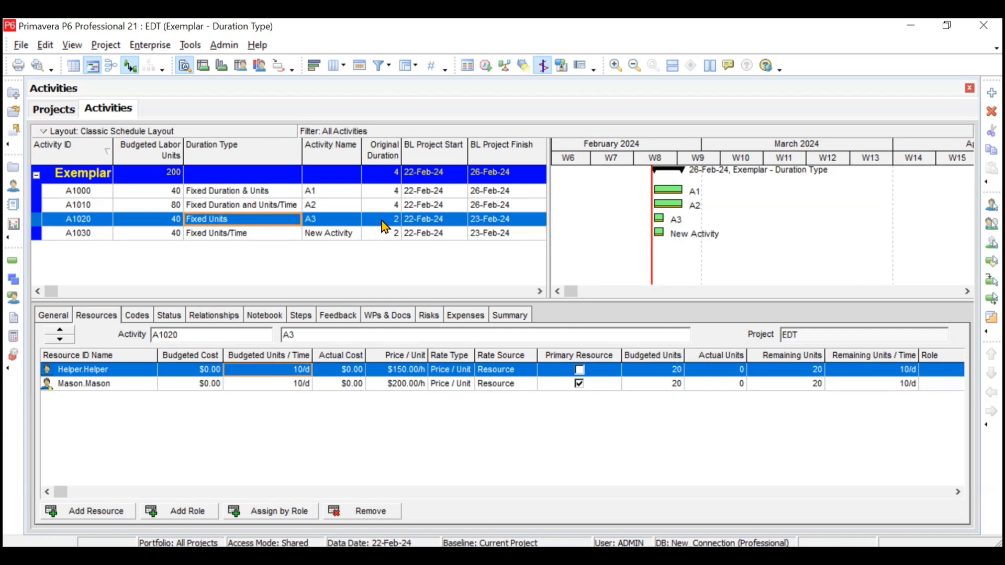
left_click(290, 370)
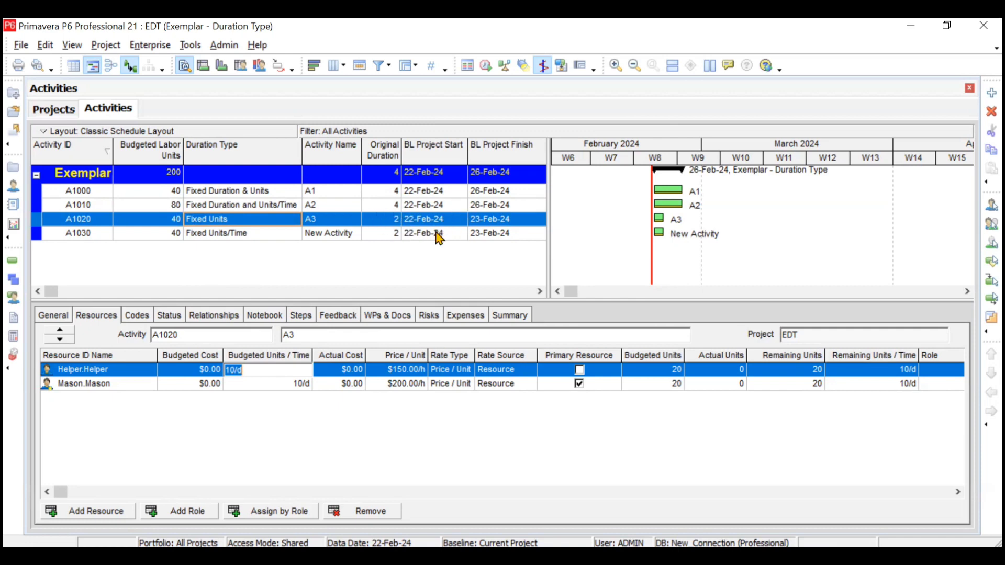
type("20")
key("Return")
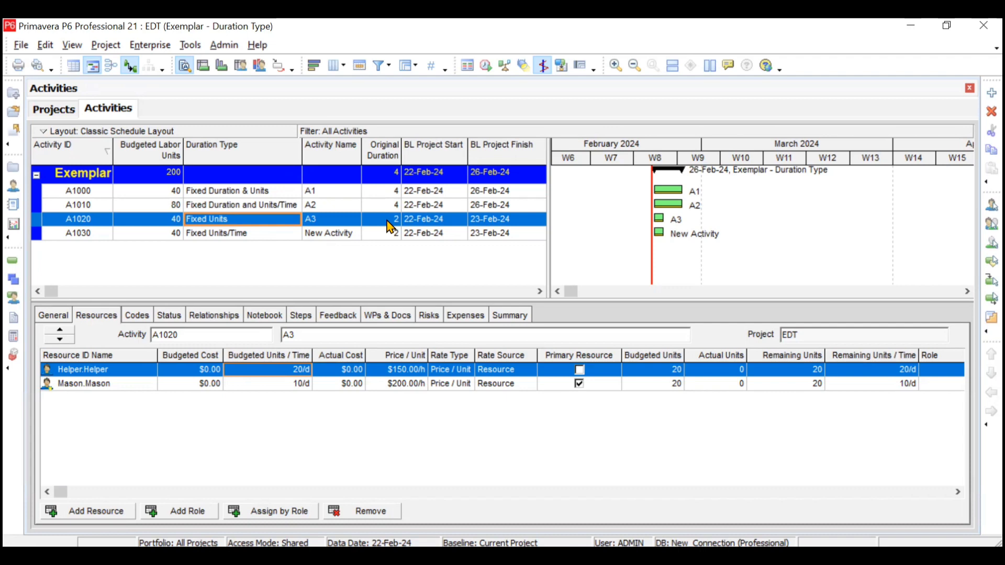
Set Mason's budgeted units per time to 20/d on activity A1020.
left_click(298, 387)
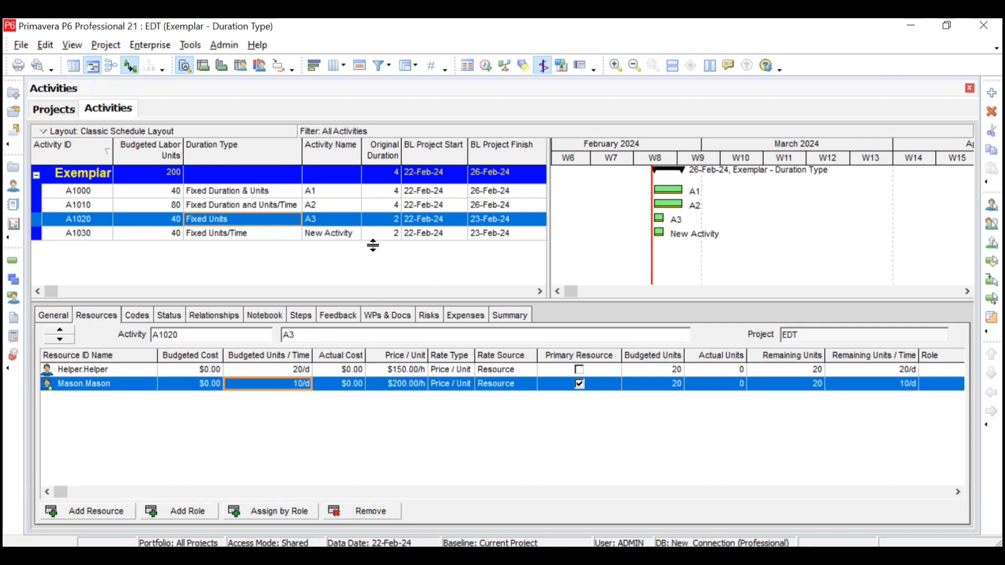
left_click(275, 385)
type("20")
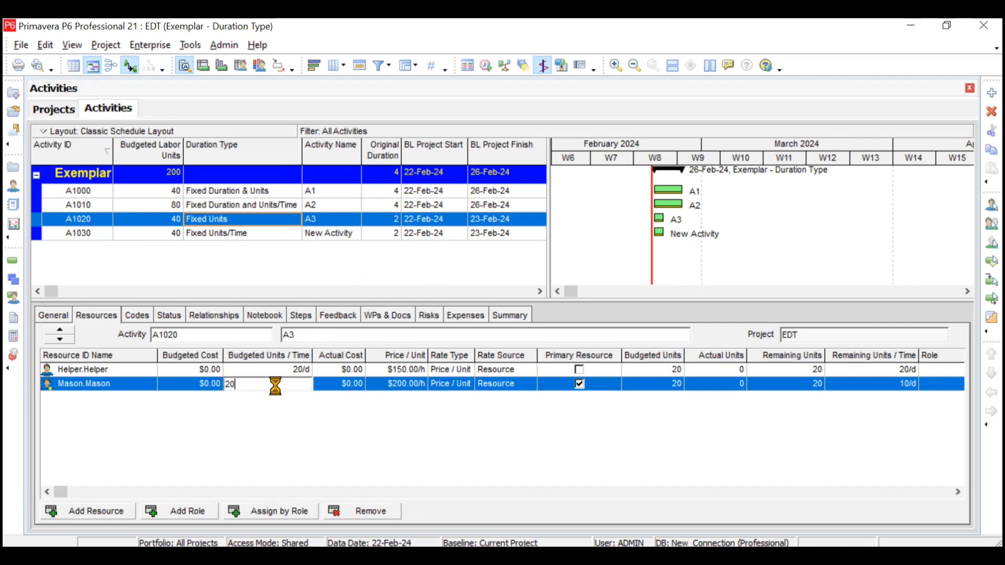
key("Return")
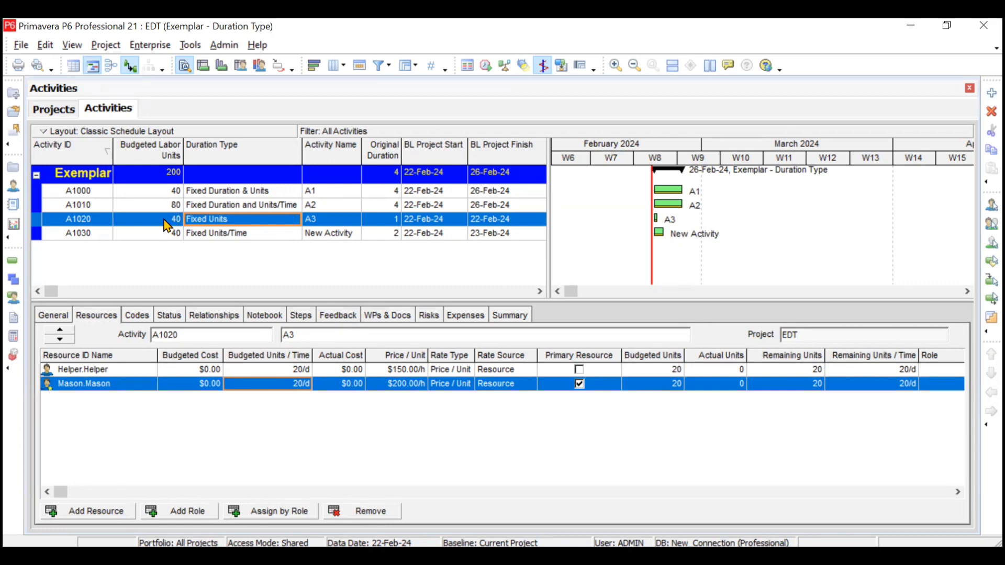
Set the budgeted labor units of the Fixed Units/Time activity A1030 to 80.
left_click(163, 236)
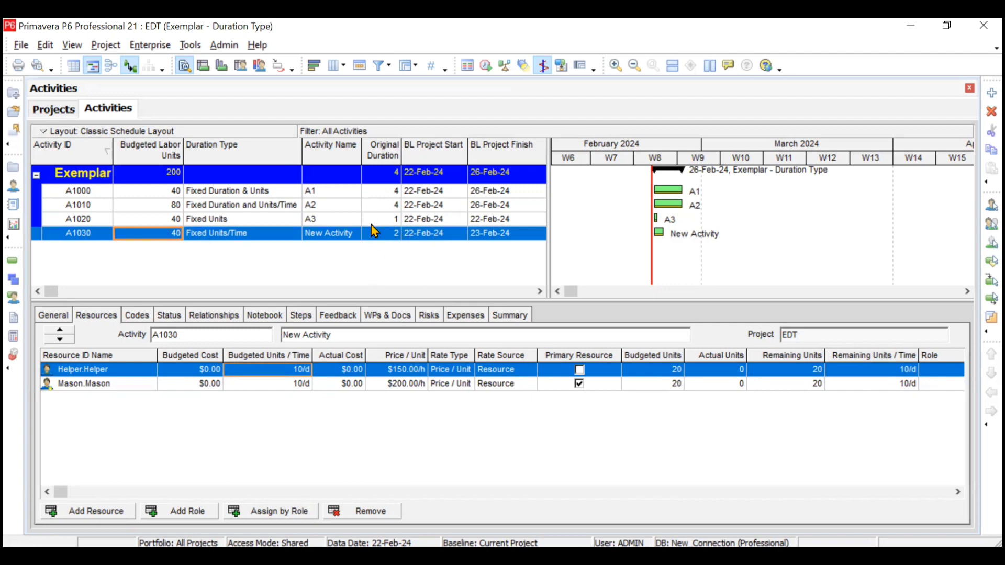
left_click(154, 236)
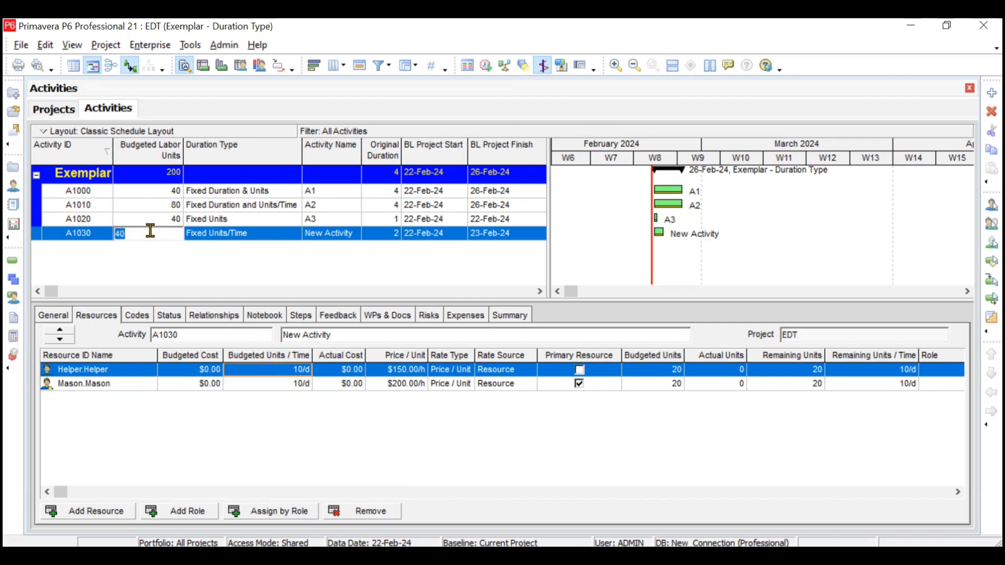
type("80")
key("Return")
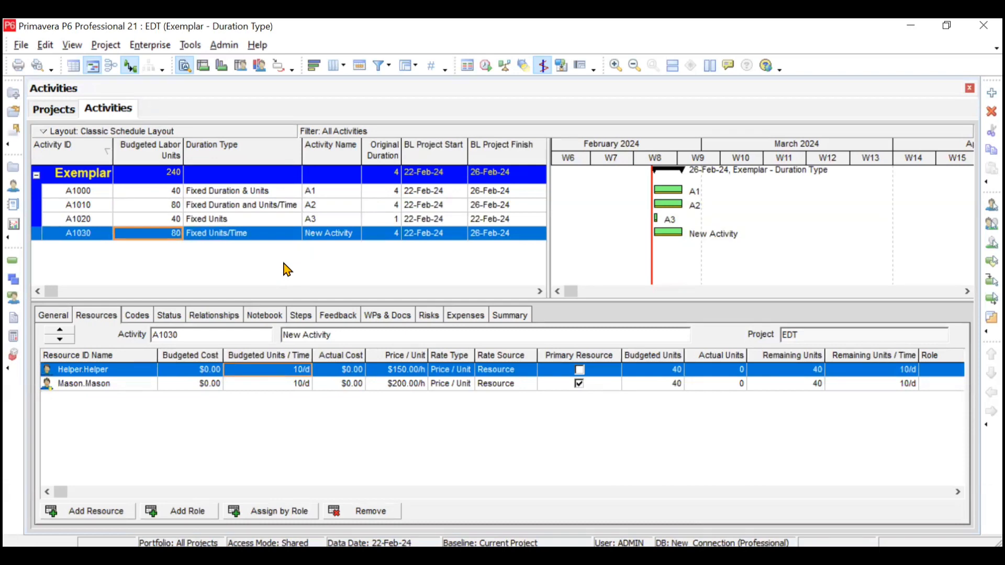
Review the duration types and resource assignments of activities A1000 to A1030 to compare how each type behaves.
left_click(276, 192)
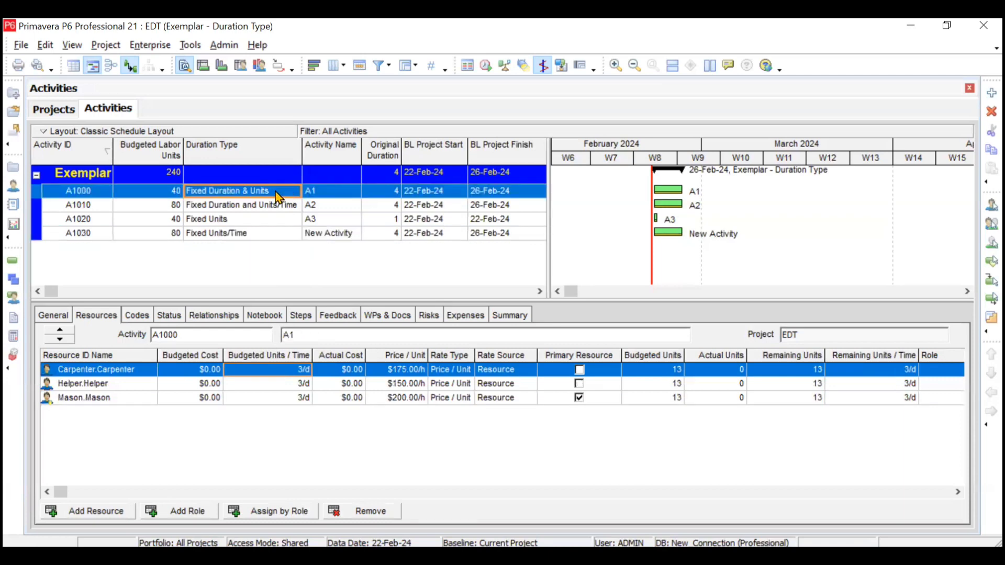
left_click(282, 207)
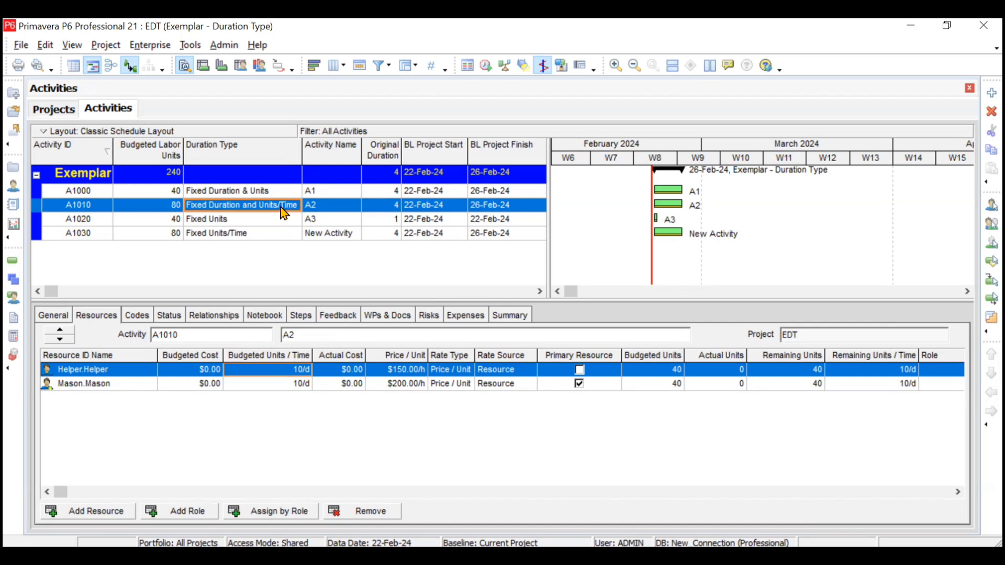
left_click(286, 219)
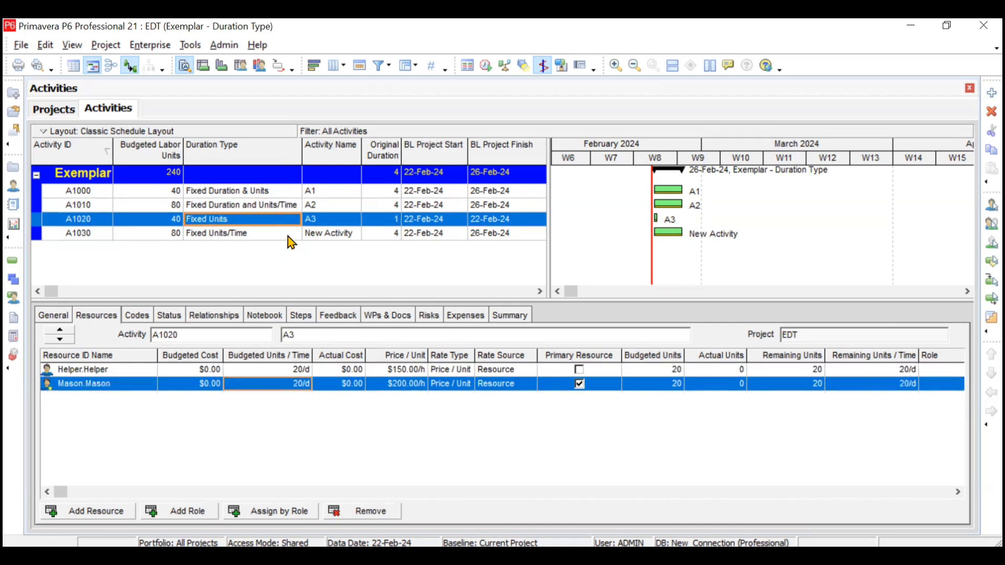
left_click(291, 235)
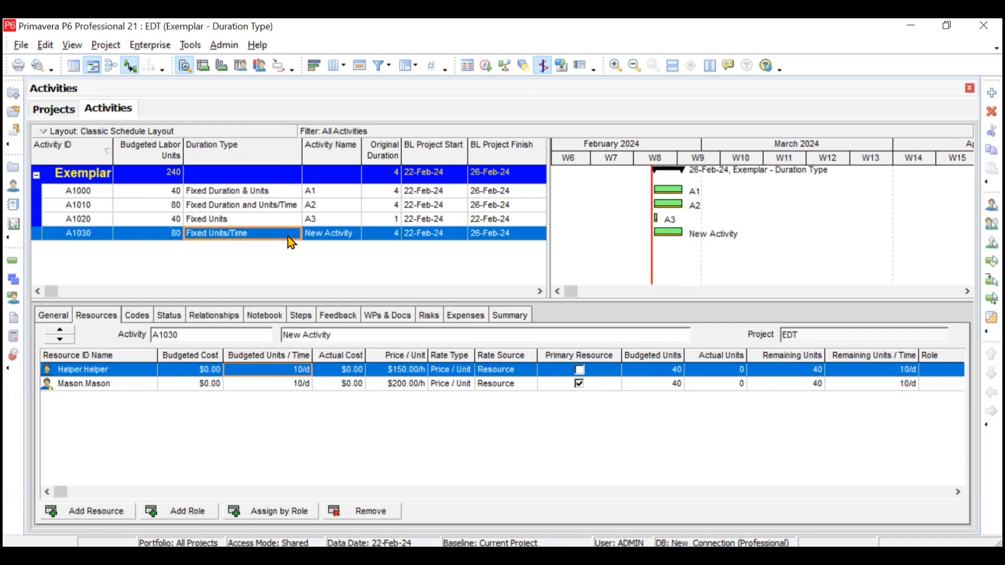
left_click(286, 219)
left_click(286, 234)
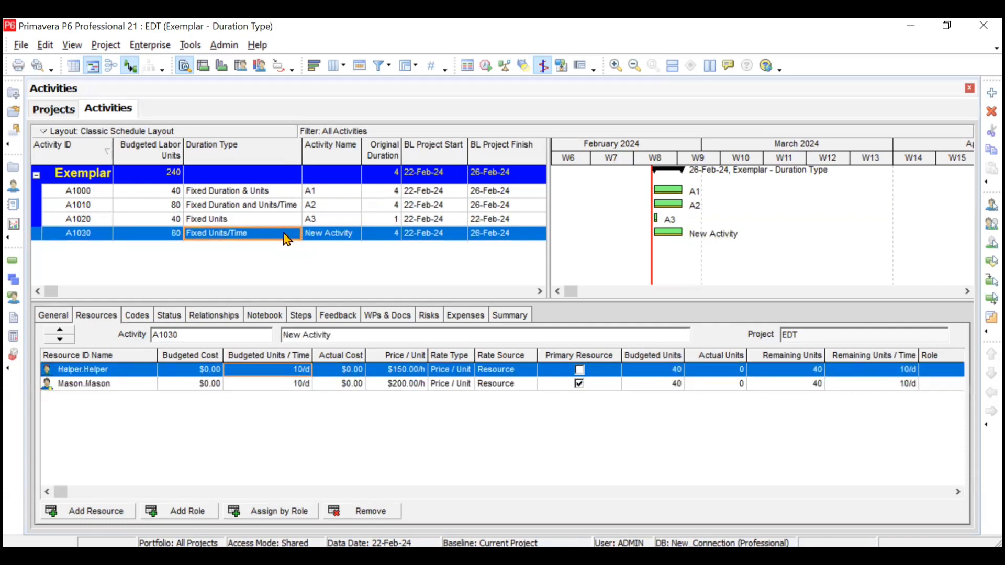
left_click(281, 194)
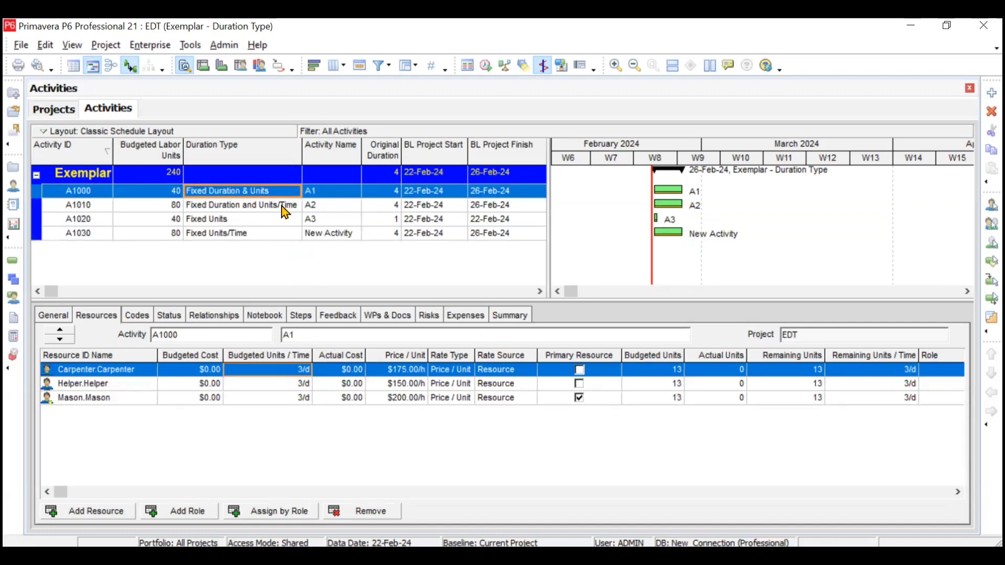
left_click(284, 207)
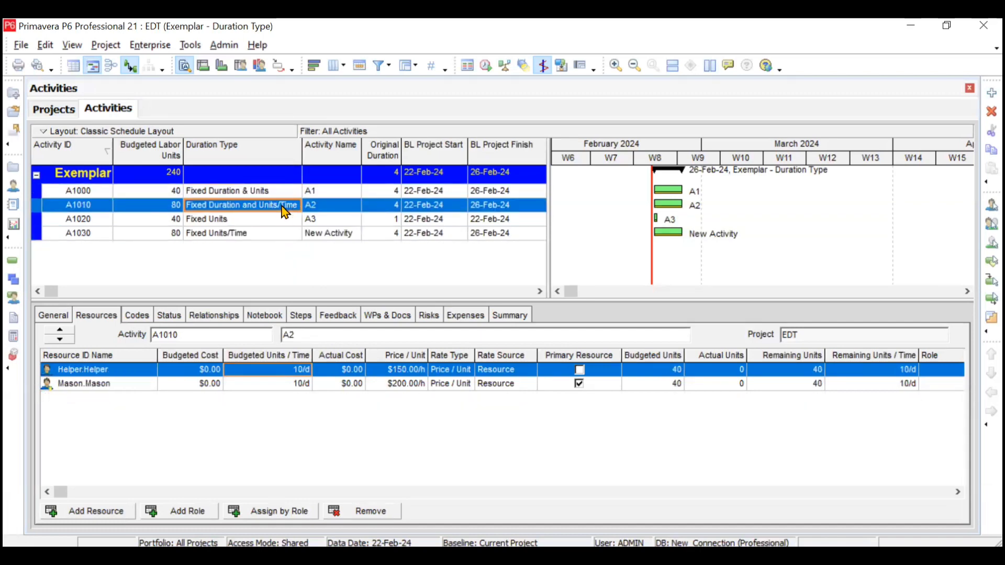